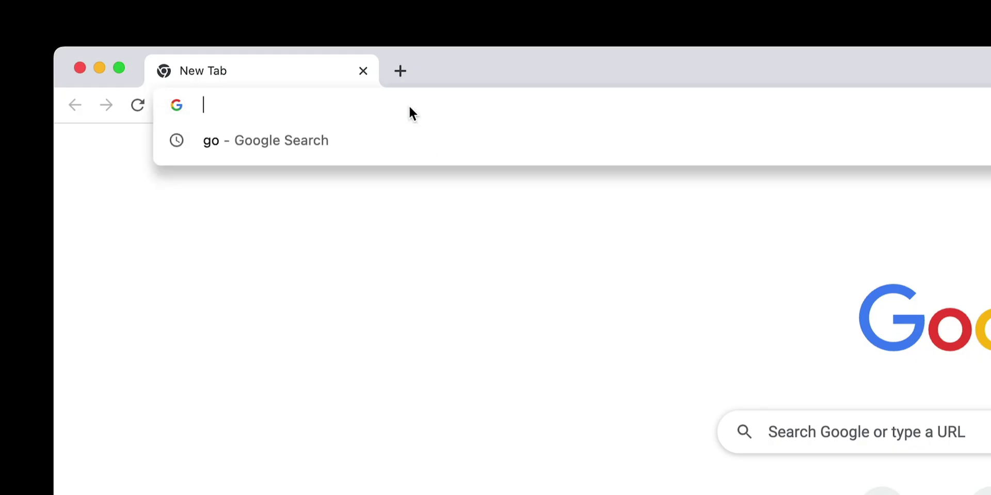
pyautogui.write('dellinghamd')
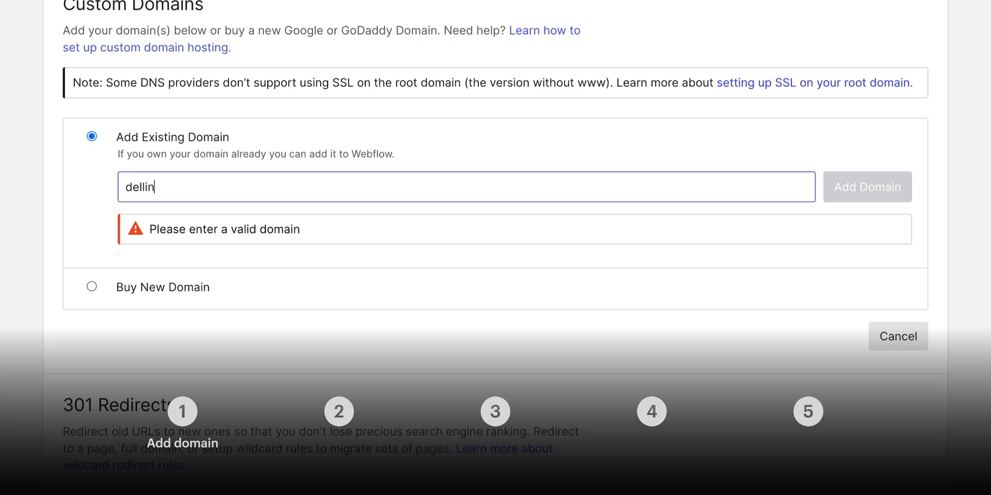
pyautogui.write('ign.com')
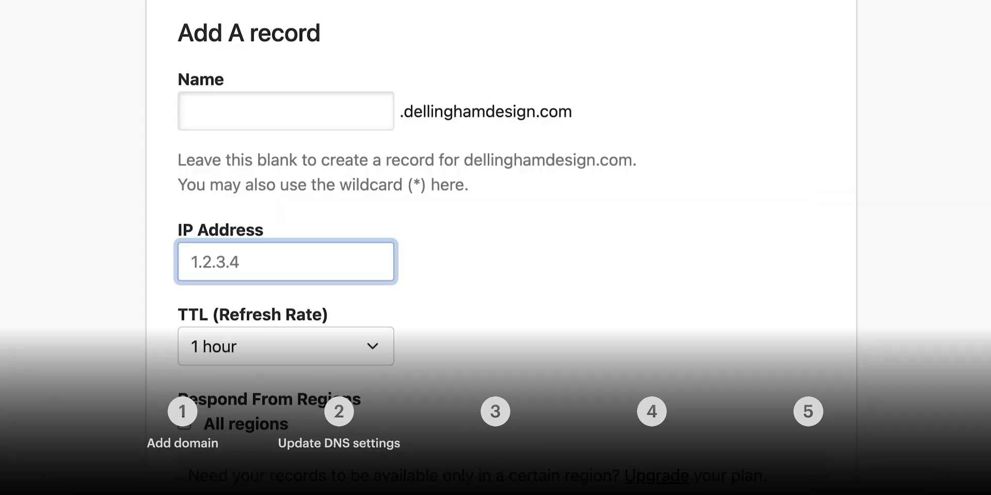
pyautogui.write('75.2.70.75')
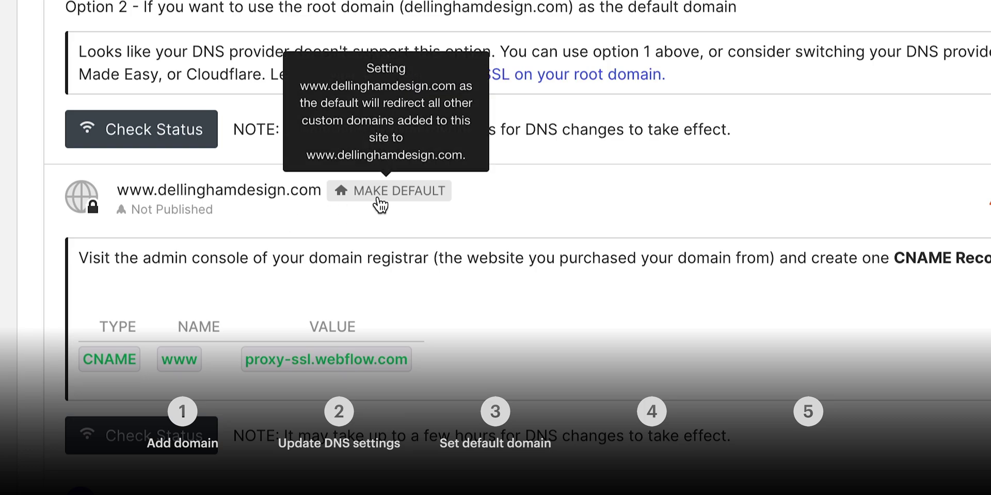
pyautogui.click(381, 206)
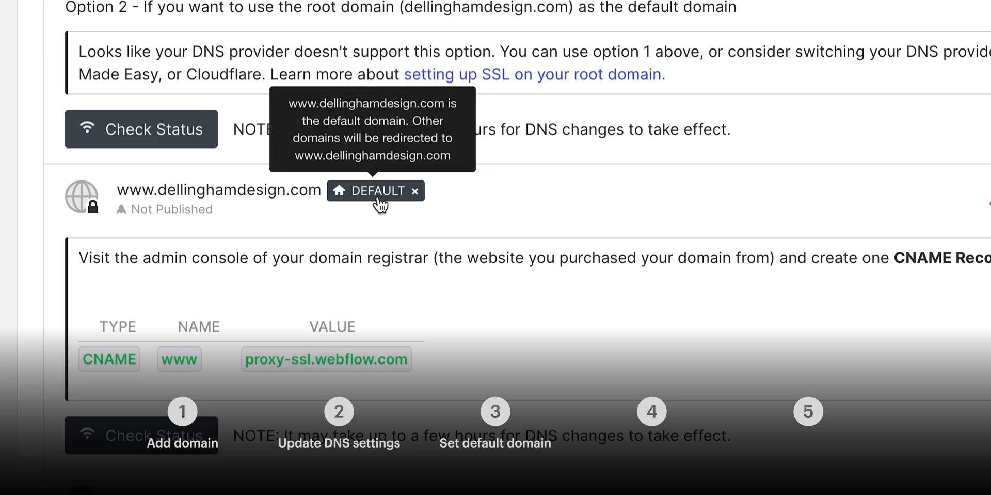
pyautogui.click(139, 372)
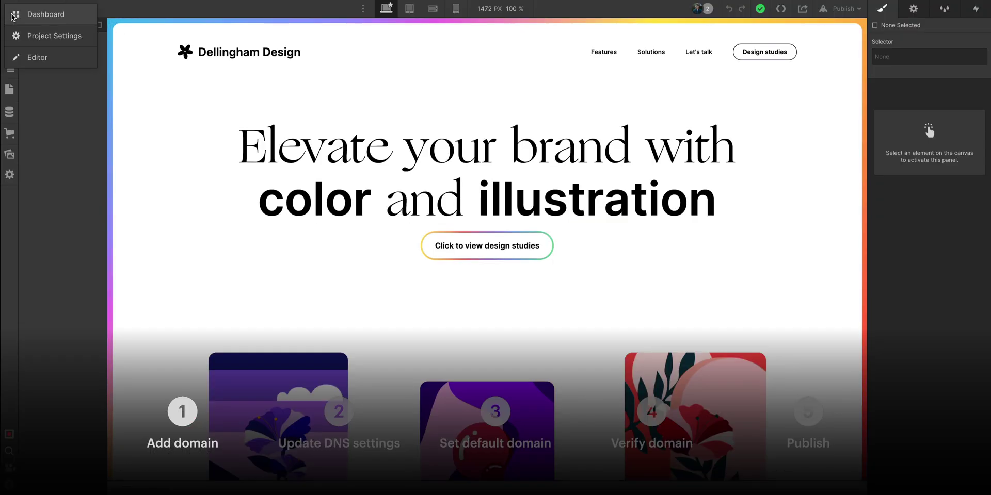
# - In Project Settings, add dellinghamdesign.com as an existing custom domain
pyautogui.click(15, 35)
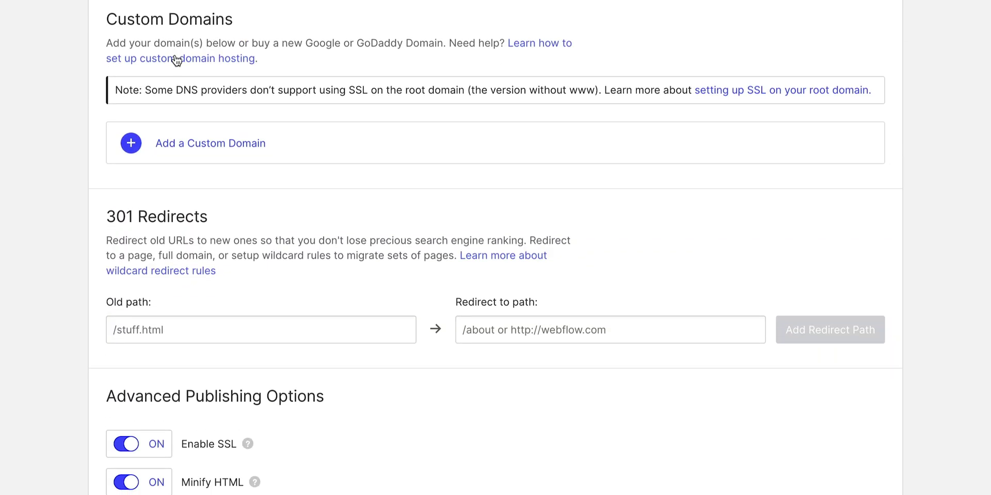
pyautogui.click(191, 143)
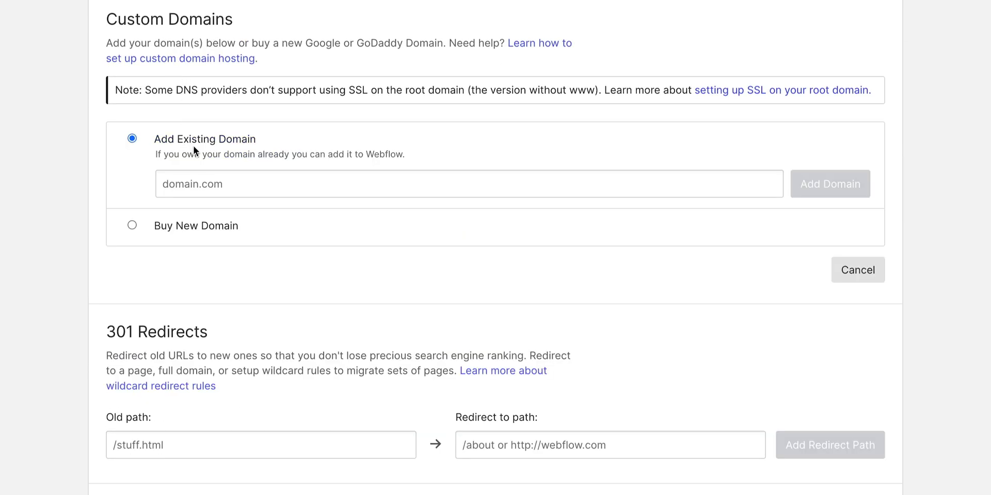
pyautogui.click(214, 184)
pyautogui.write('dellinghamdesign.co')
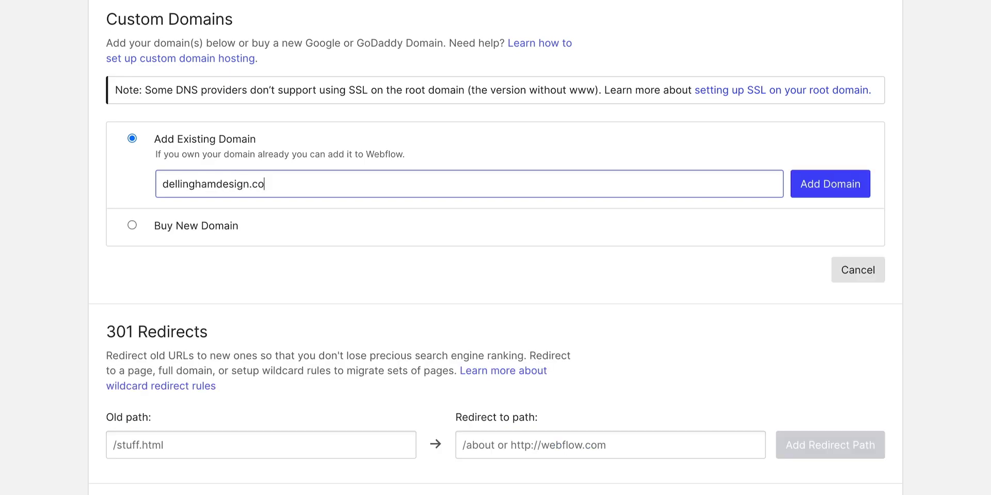
pyautogui.write('m')
pyautogui.click(834, 198)
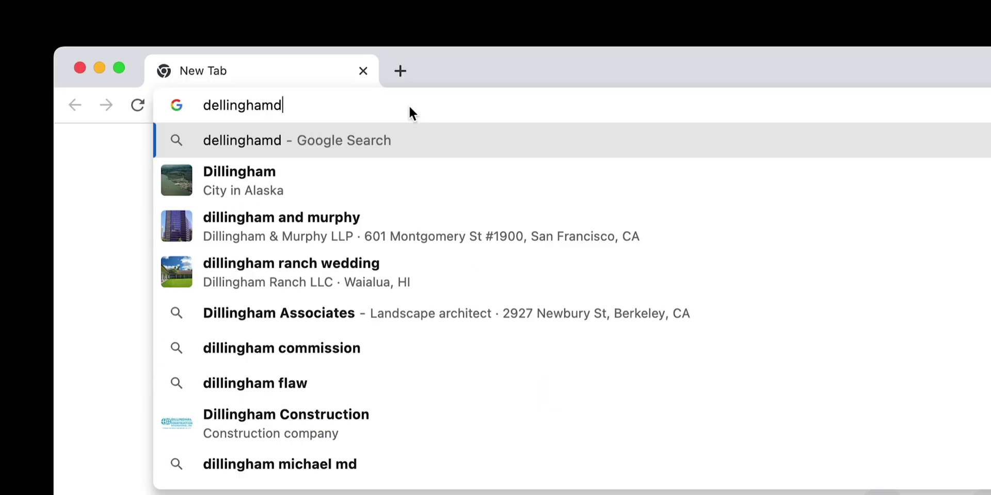
# - Go to dnsimple.com and open the DNS records for dellinghamdesign.com
pyautogui.write('esign.c')
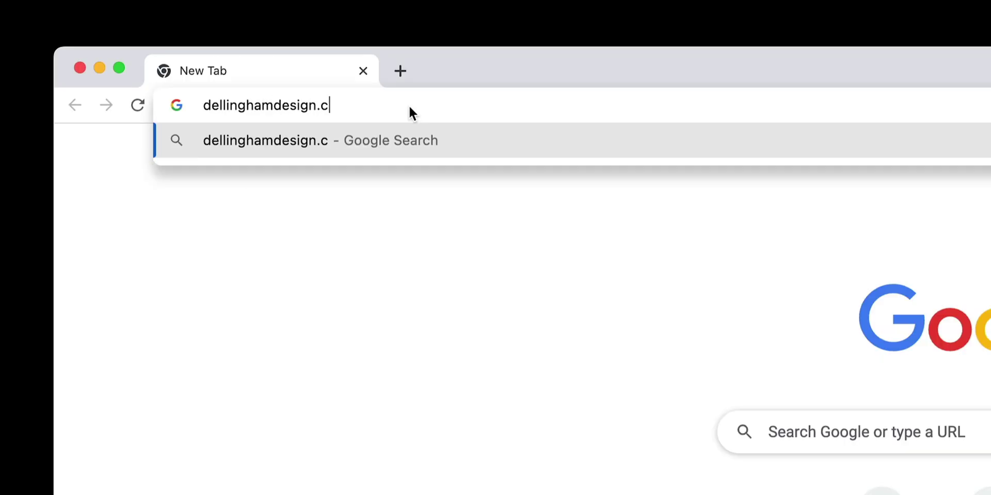
pyautogui.write('om')
pyautogui.press('Return')
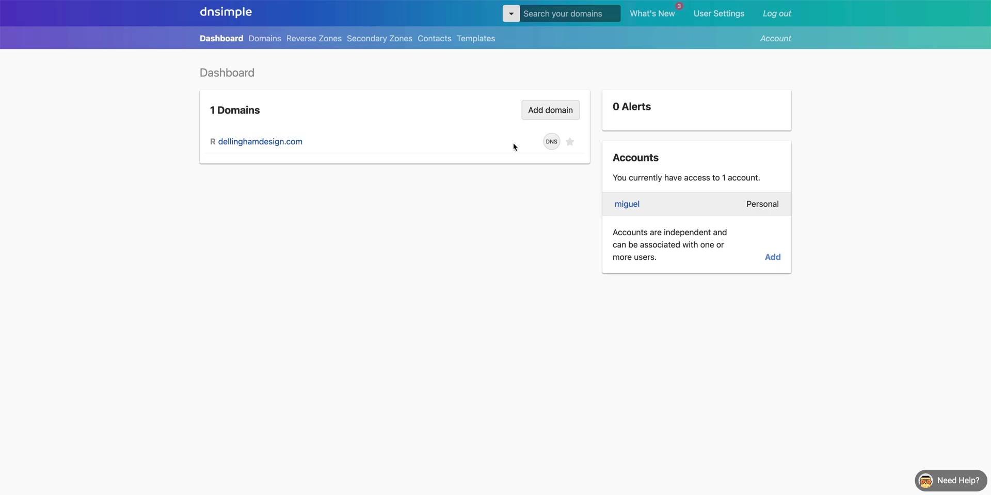
pyautogui.click(549, 147)
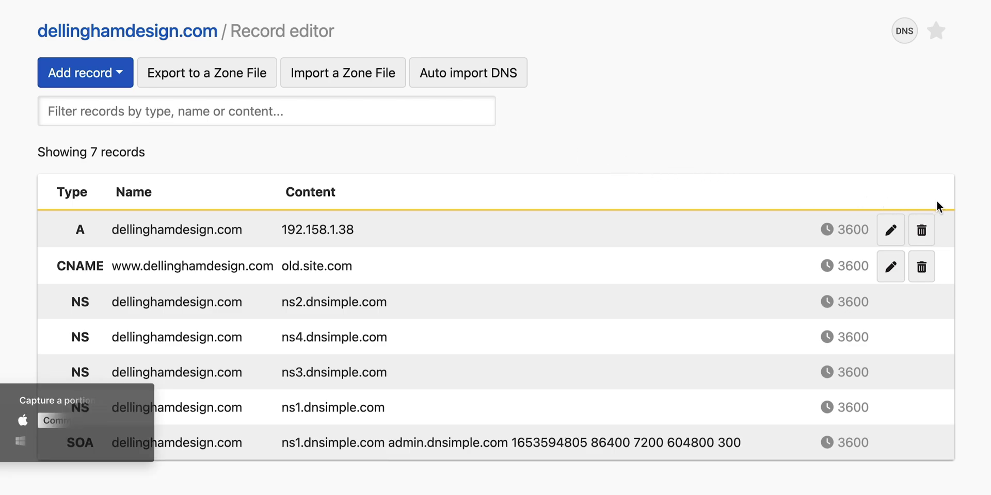
pyautogui.press('super+shift+4')
pyautogui.moveTo(947, 204); pyautogui.dragTo(32, 451)
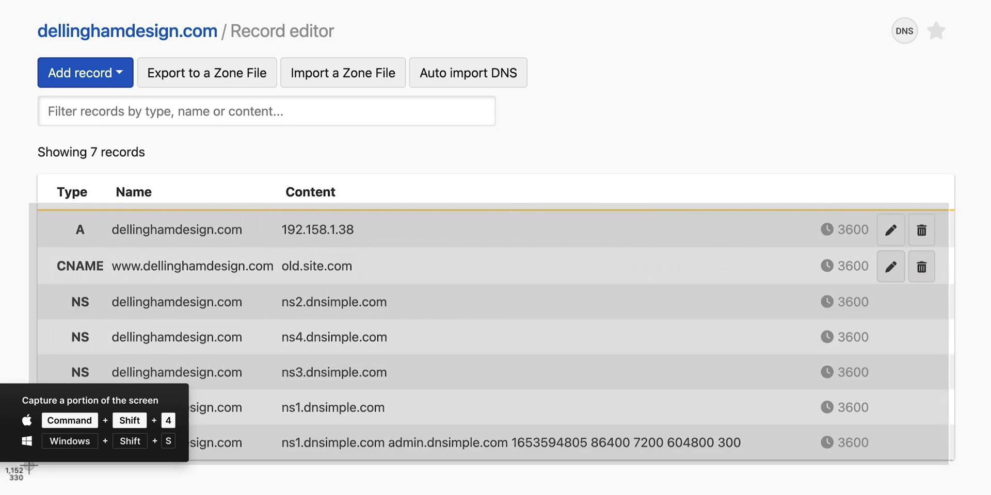
pyautogui.moveTo(33, 451); pyautogui.dragTo(29, 466)
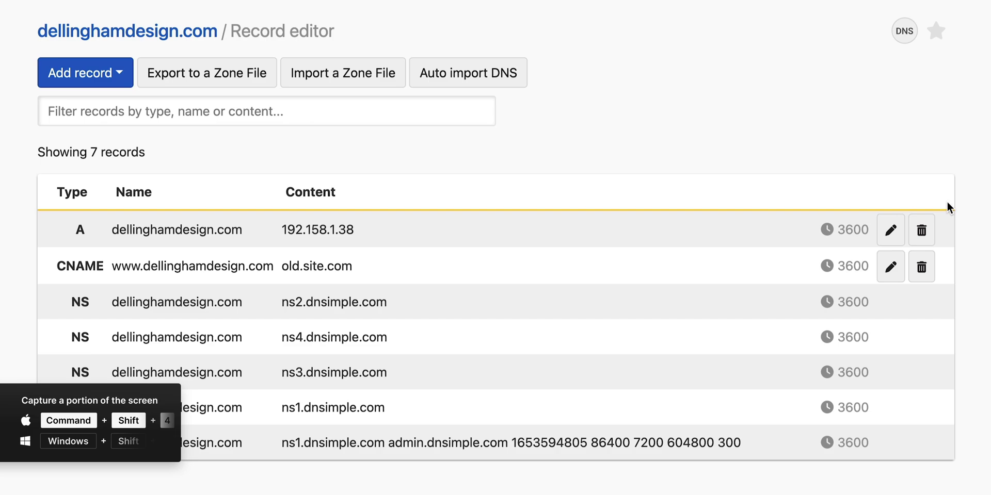
pyautogui.press('super+shift+4')
pyautogui.moveTo(950, 203); pyautogui.dragTo(90, 427)
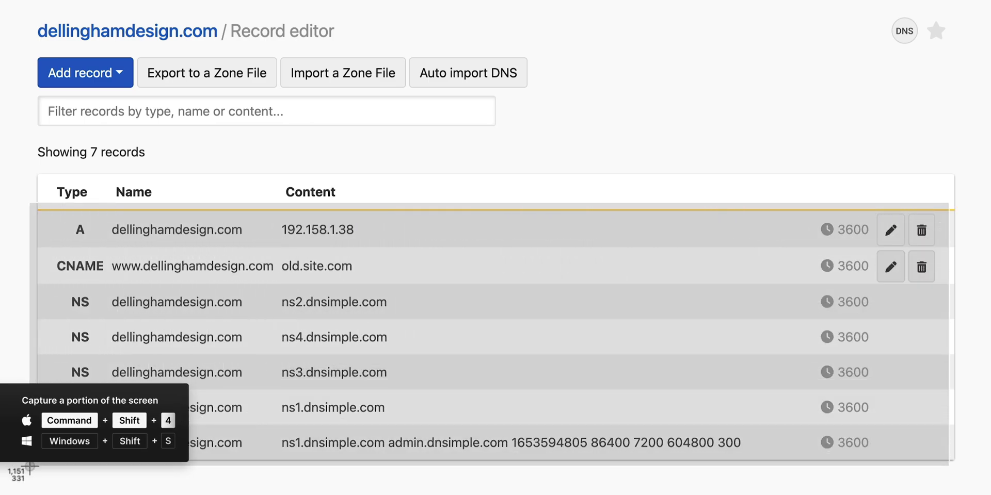
pyautogui.moveTo(91, 427); pyautogui.dragTo(29, 469)
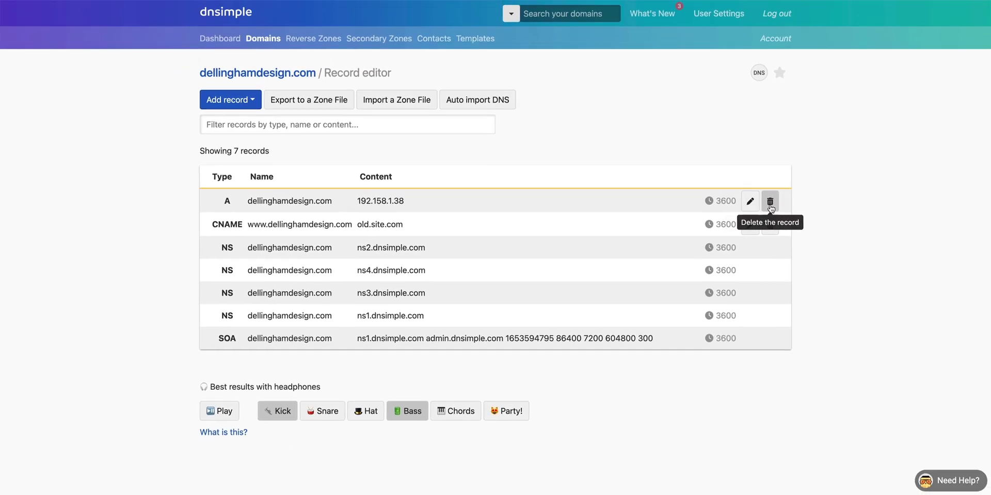
# - Delete the old root A record and the www CNAME pointing to old.site.com
pyautogui.click(770, 202)
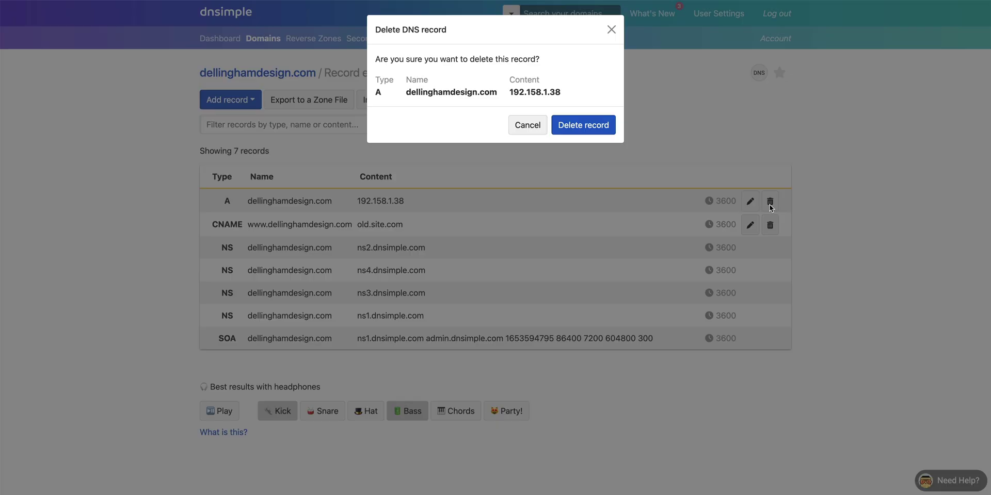
pyautogui.click(610, 132)
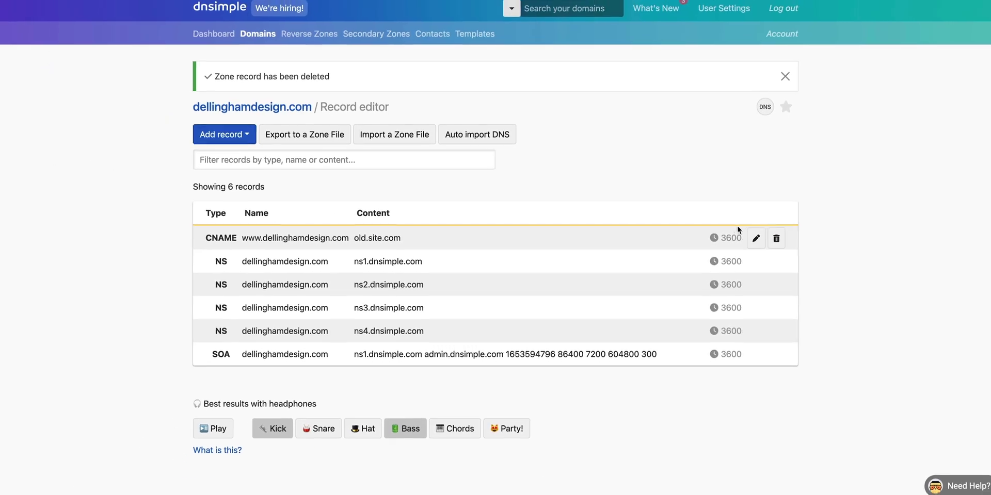
pyautogui.click(776, 239)
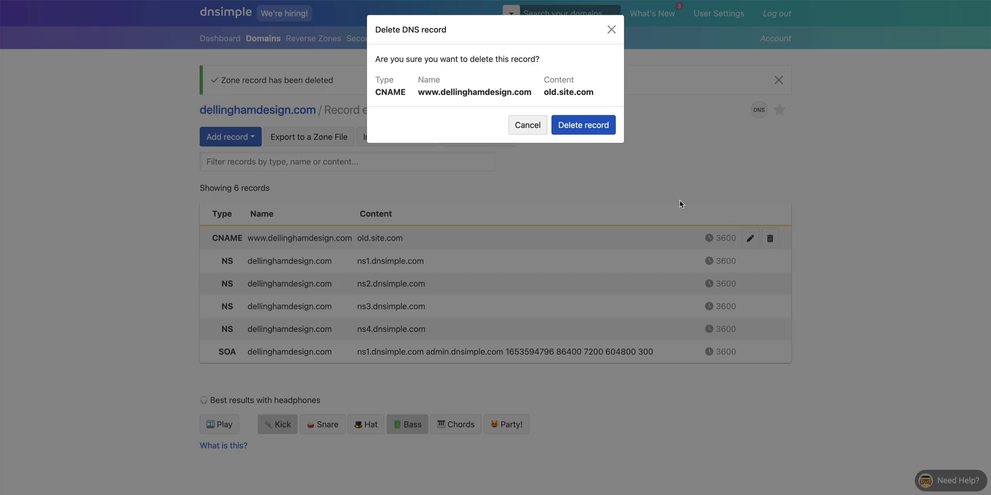
pyautogui.click(593, 135)
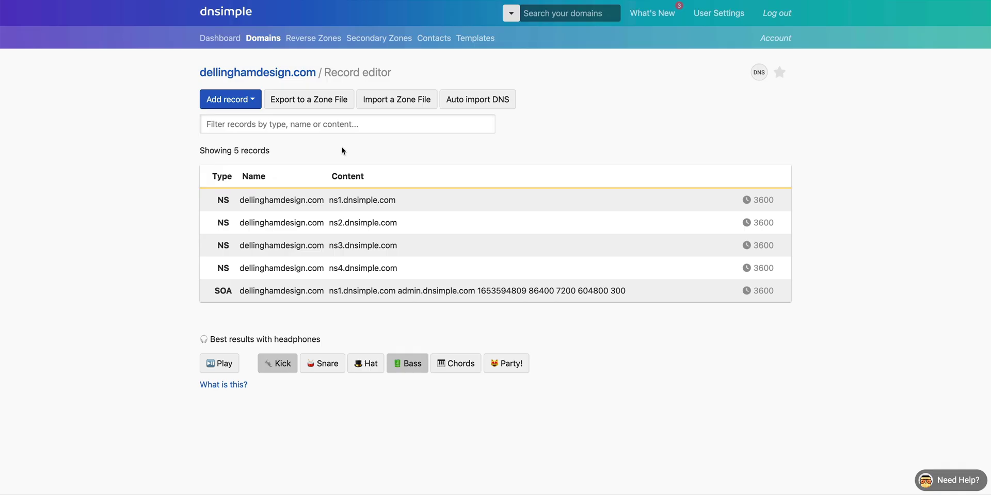
# - Add a root A record pointing to 75.2.70.75, copied from Webflow's hosting settings
pyautogui.click(258, 105)
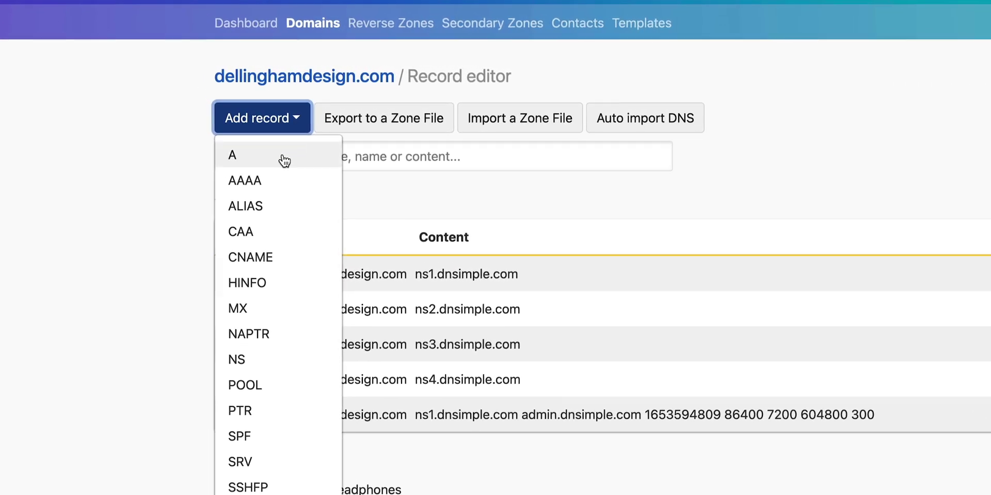
pyautogui.click(284, 162)
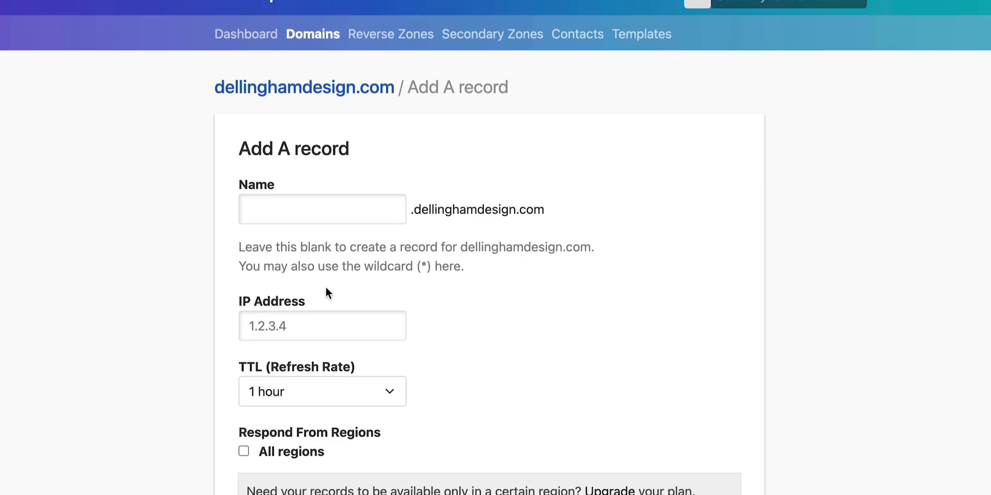
pyautogui.click(333, 21)
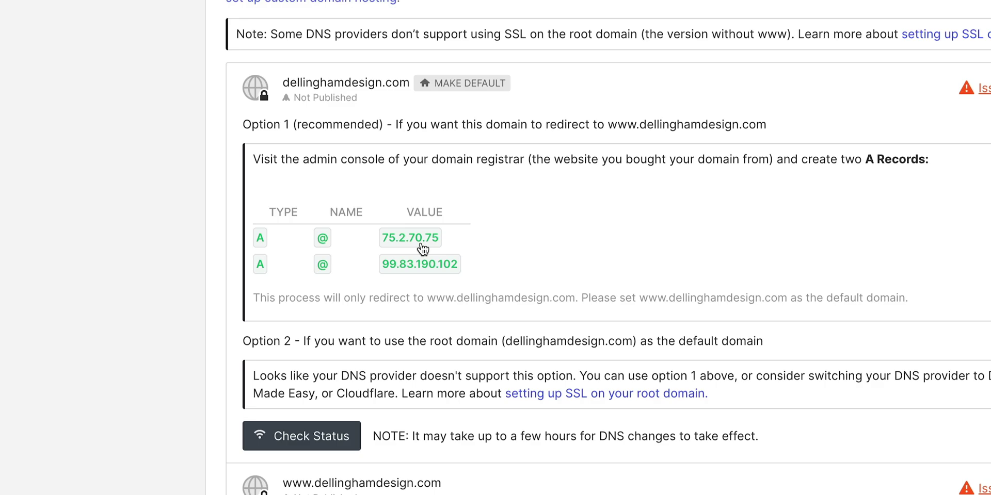
pyautogui.click(422, 247)
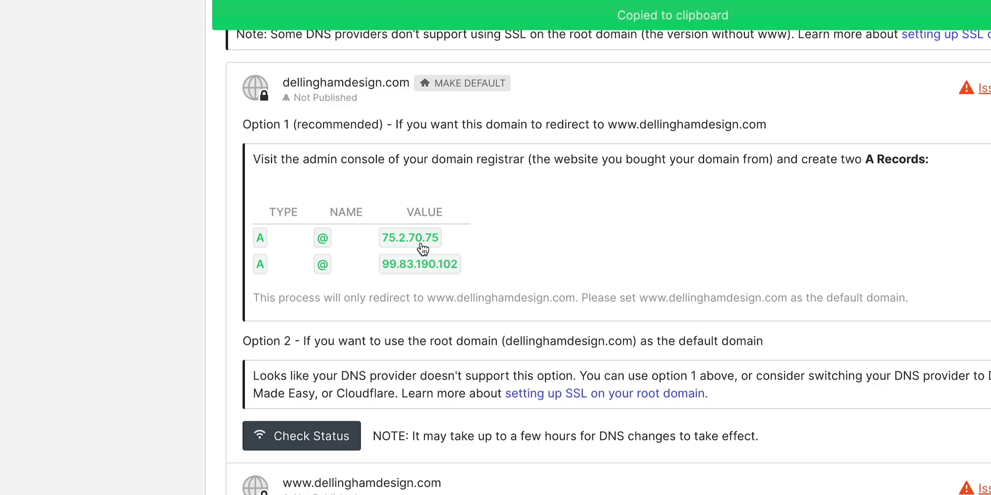
pyautogui.click(140, 27)
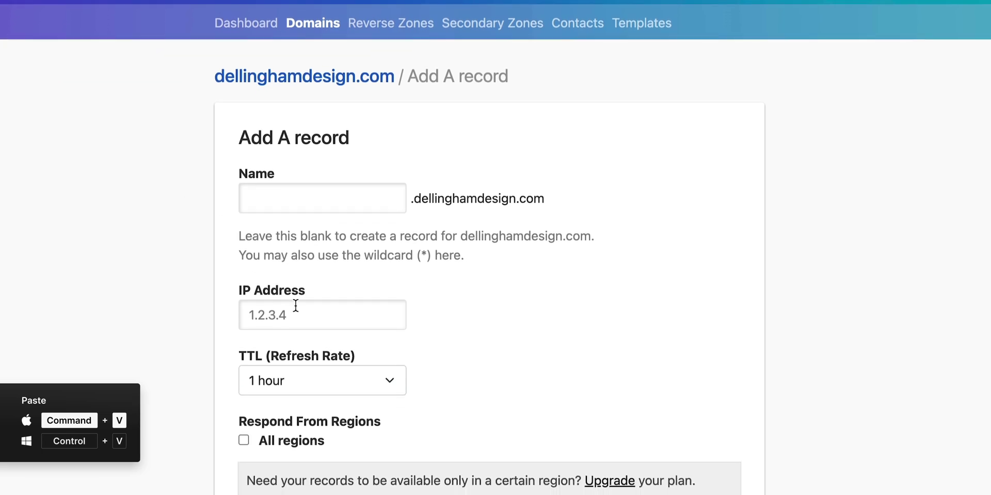
pyautogui.click(296, 306)
pyautogui.press('super+v')
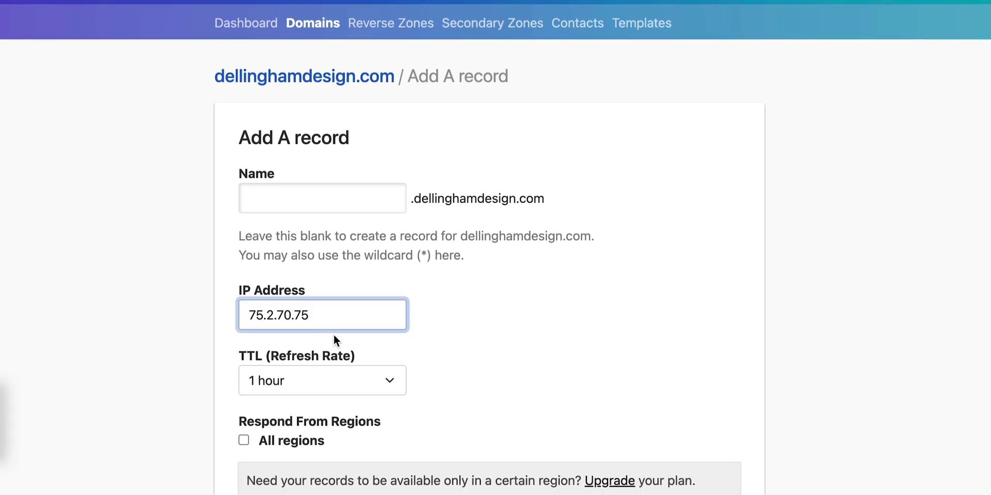
pyautogui.click(364, 356)
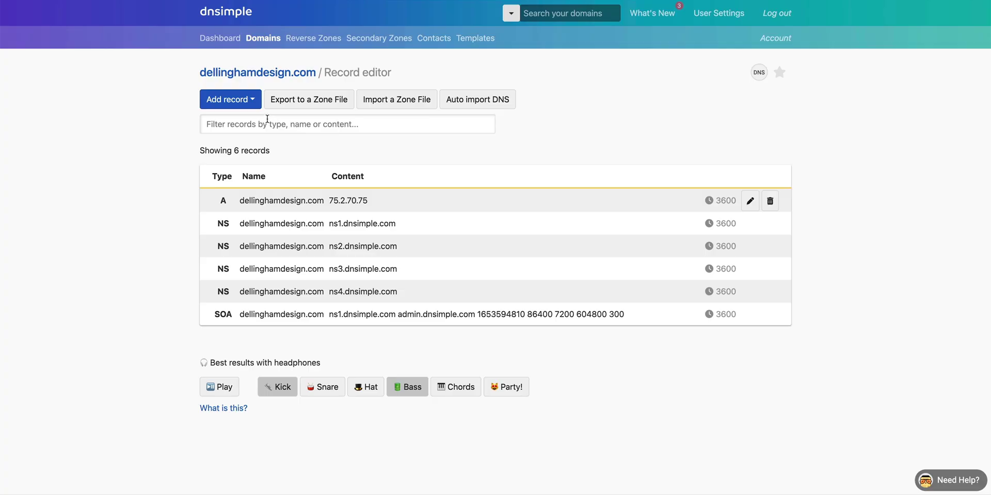
# - Add a second root A record pointing to 99.83.190.102 for all regions
pyautogui.click(253, 100)
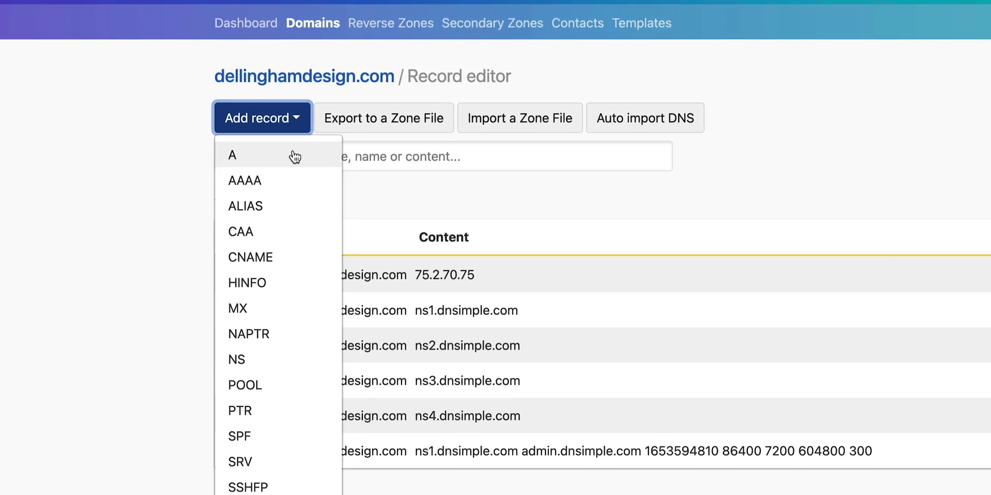
pyautogui.click(293, 153)
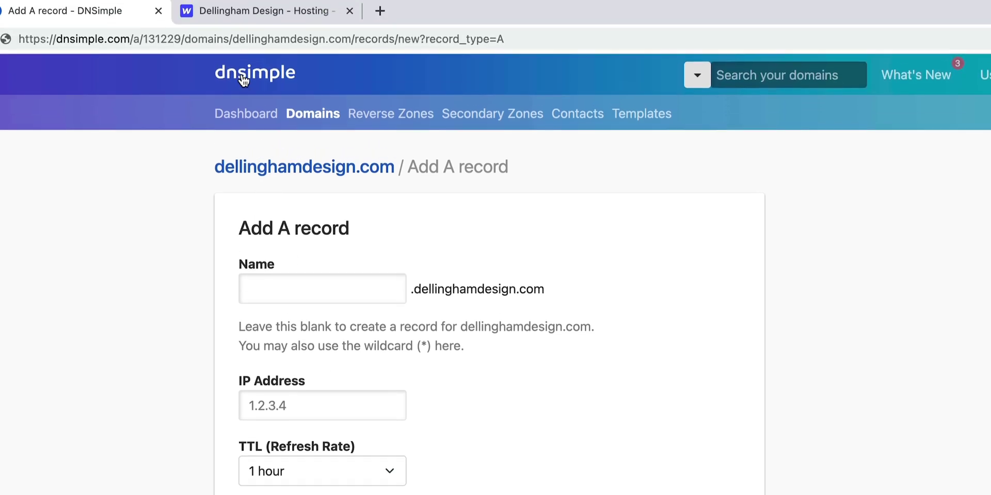
pyautogui.click(239, 21)
pyautogui.click(400, 273)
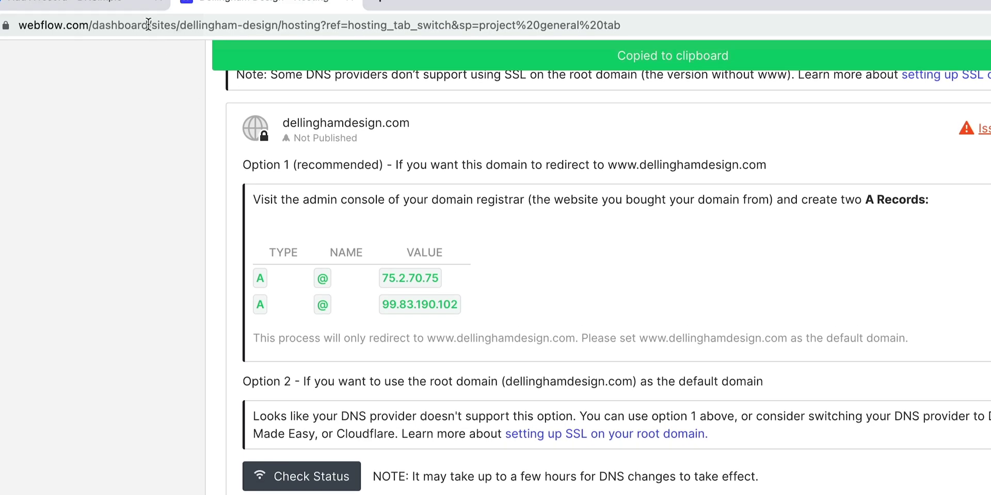
pyautogui.click(144, 24)
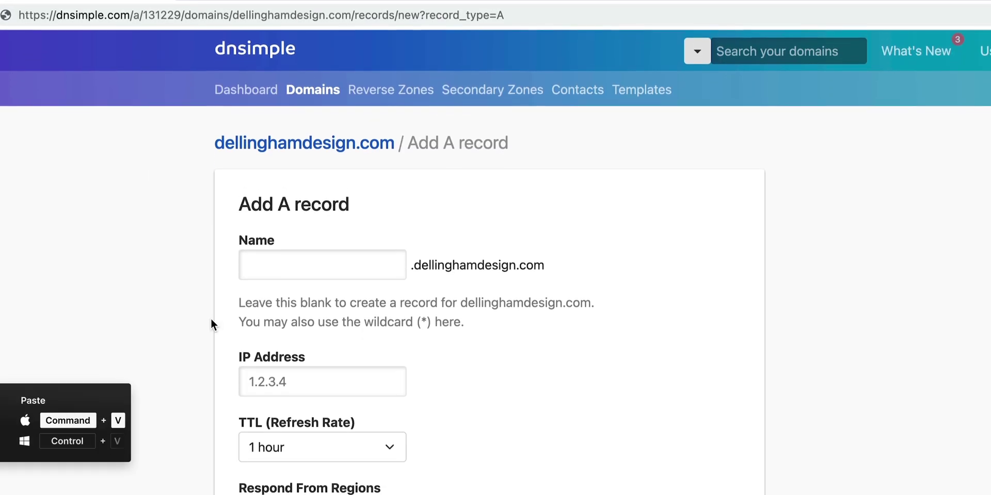
pyautogui.click(320, 411)
pyautogui.hotkey('ctrl', 'v')
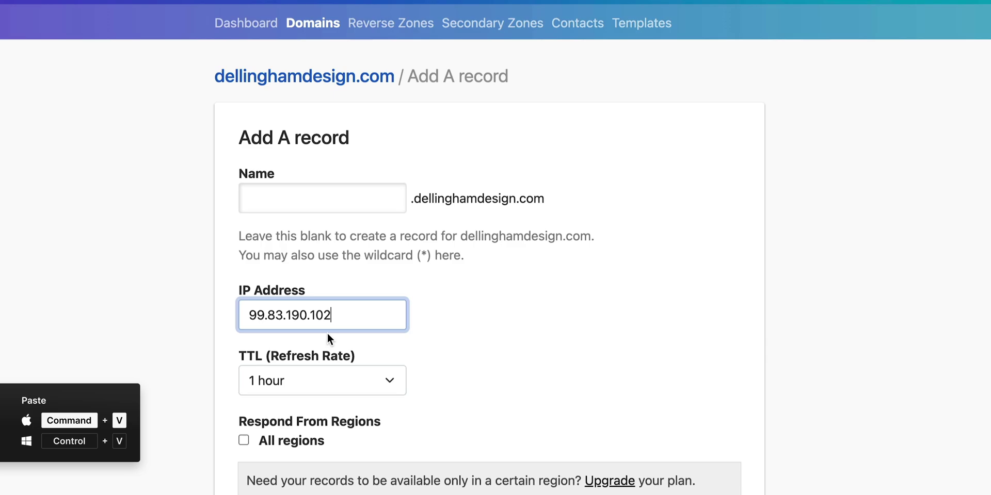
pyautogui.click(358, 351)
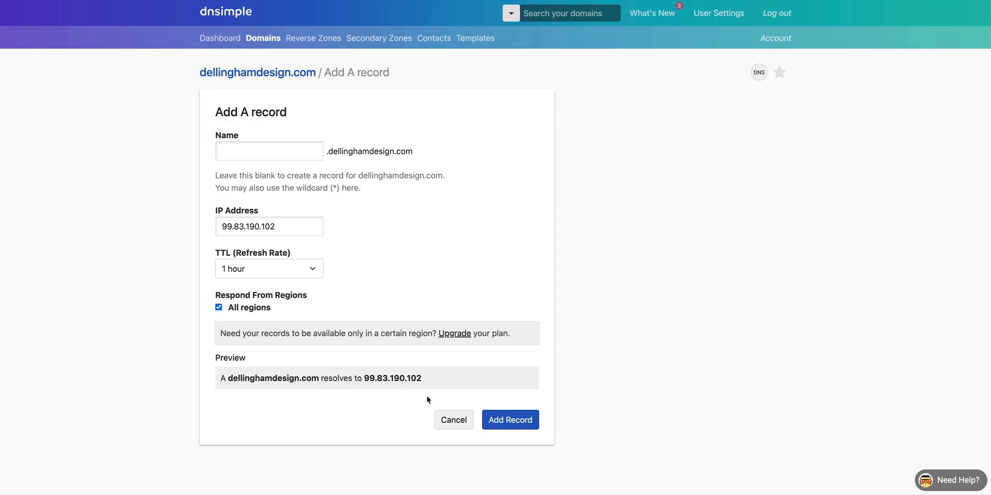
pyautogui.click(511, 426)
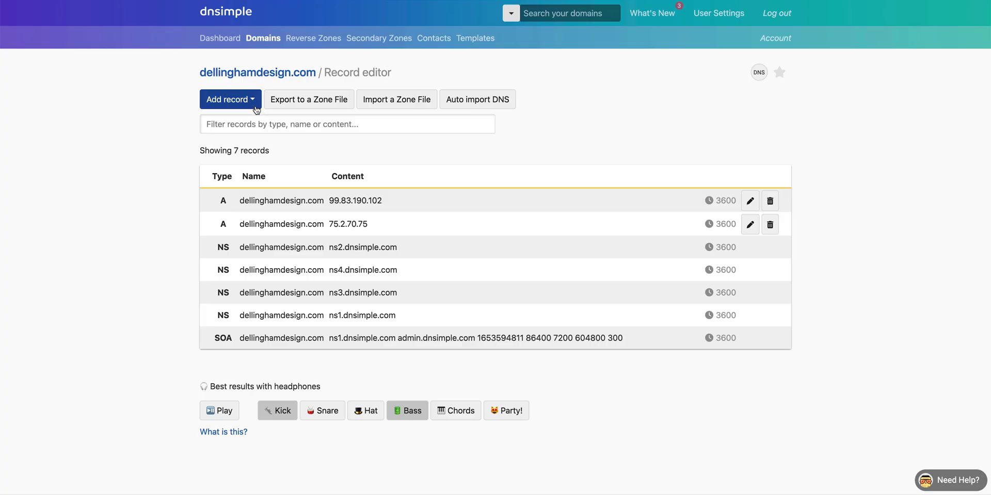
pyautogui.click(255, 107)
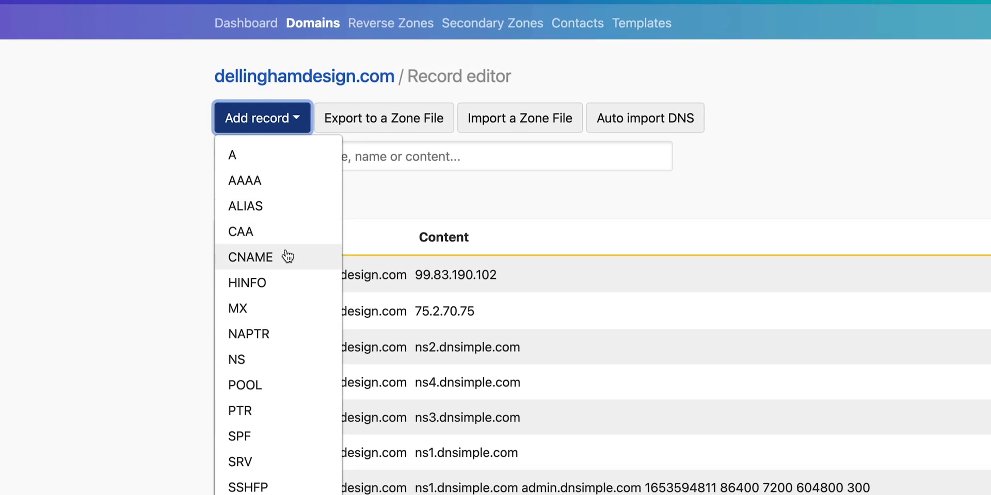
pyautogui.click(287, 256)
pyautogui.click(297, 207)
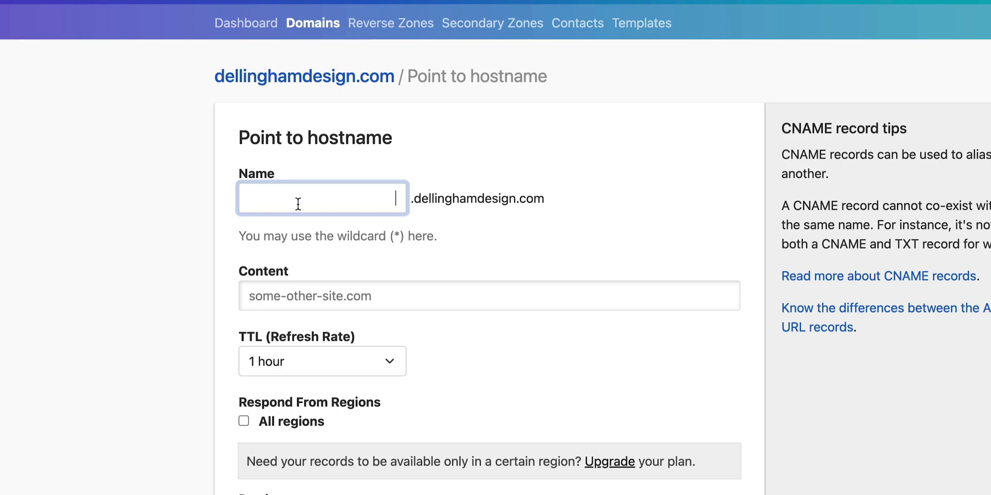
pyautogui.write('www')
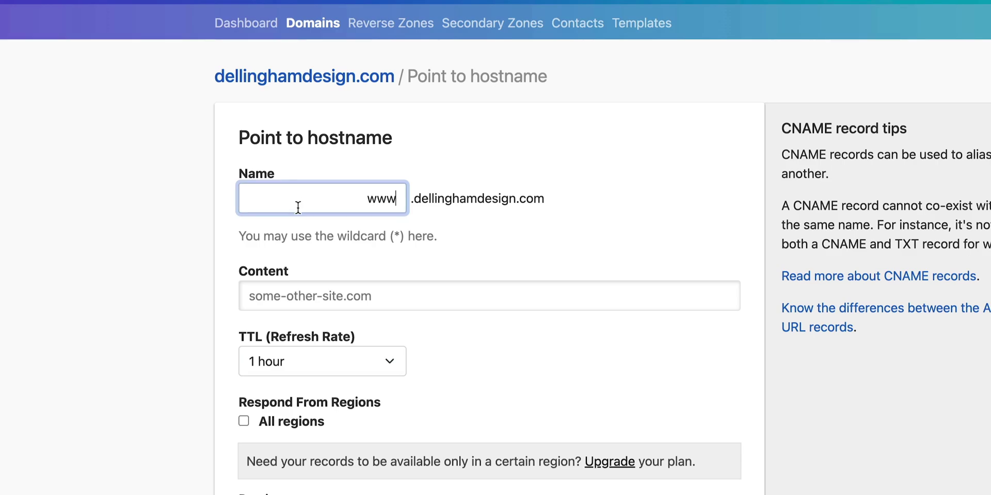
pyautogui.click(302, 262)
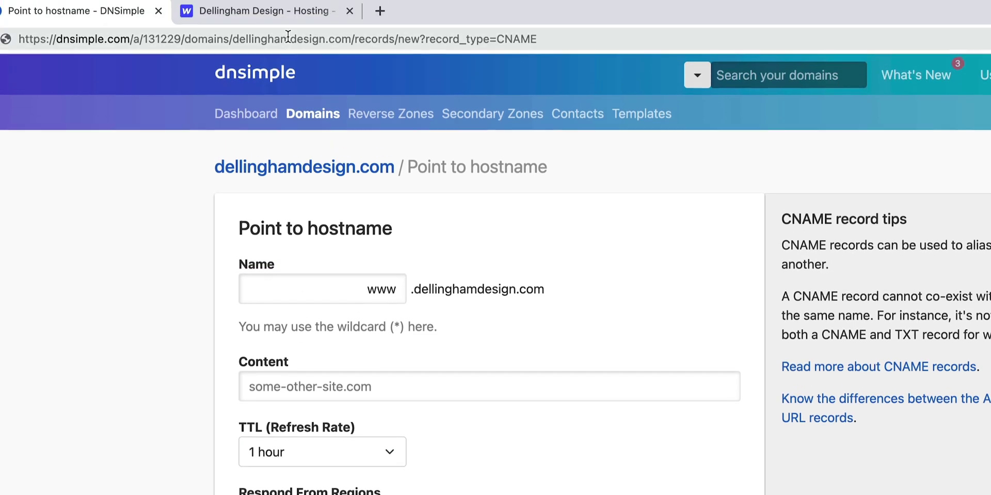
# - Point the www CNAME to proxy-ssl.webflow.com for all regions and save it
pyautogui.click(289, 21)
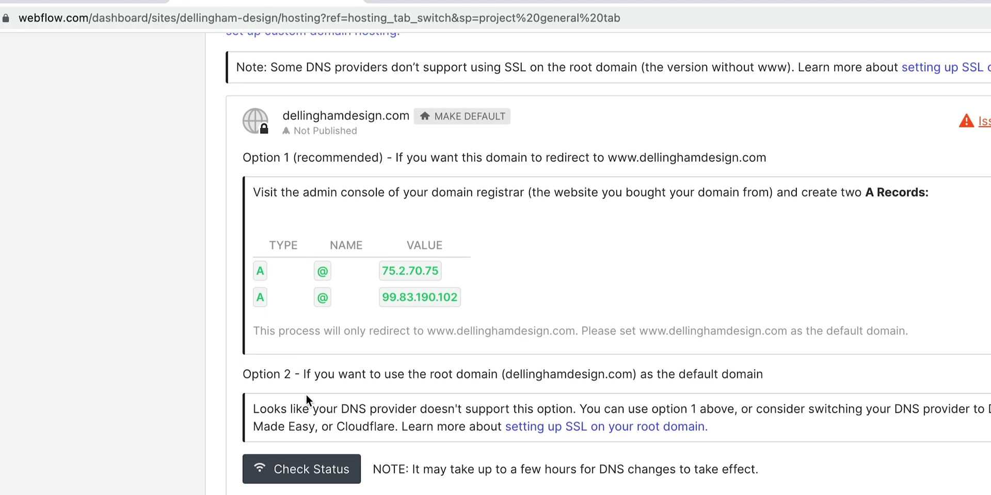
pyautogui.scroll(-5, 309, 397)
pyautogui.scroll(-2, 370, 371)
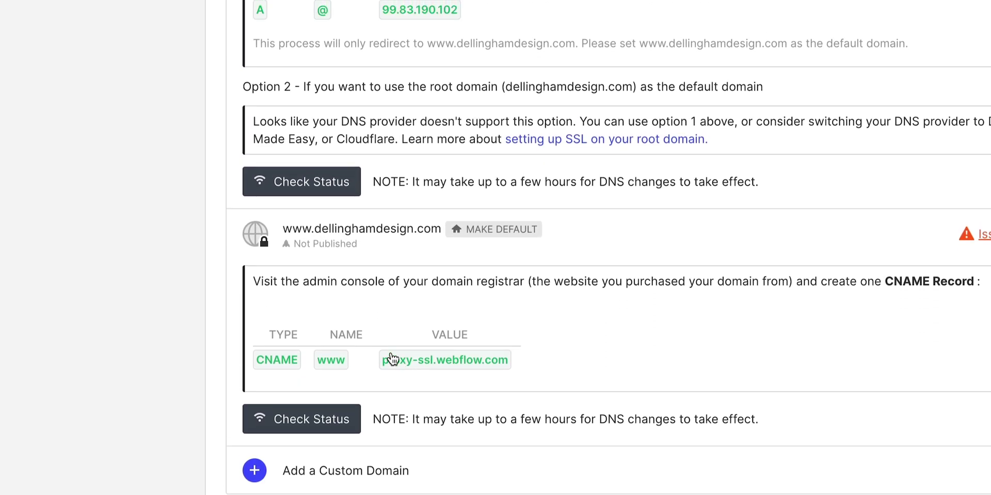
pyautogui.scroll(4, 387, 356)
pyautogui.click(113, 21)
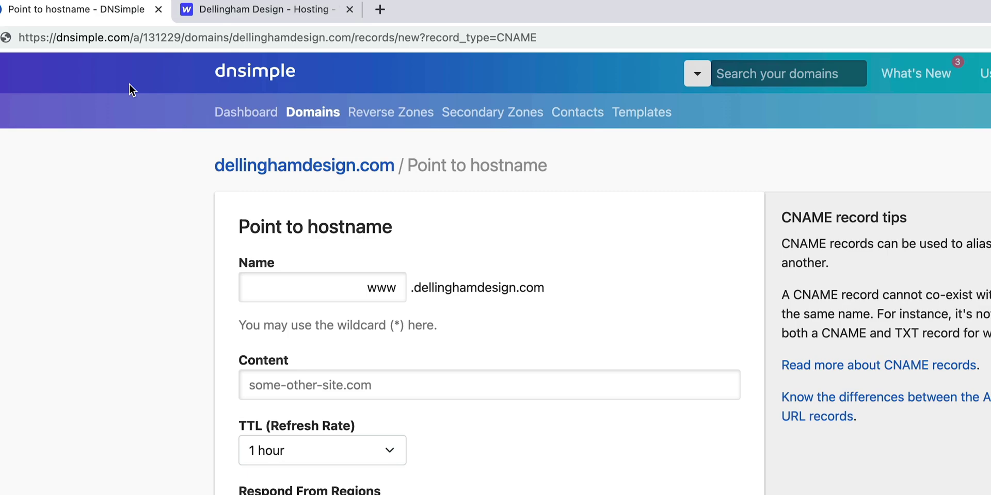
pyautogui.click(320, 325)
pyautogui.press('super+v')
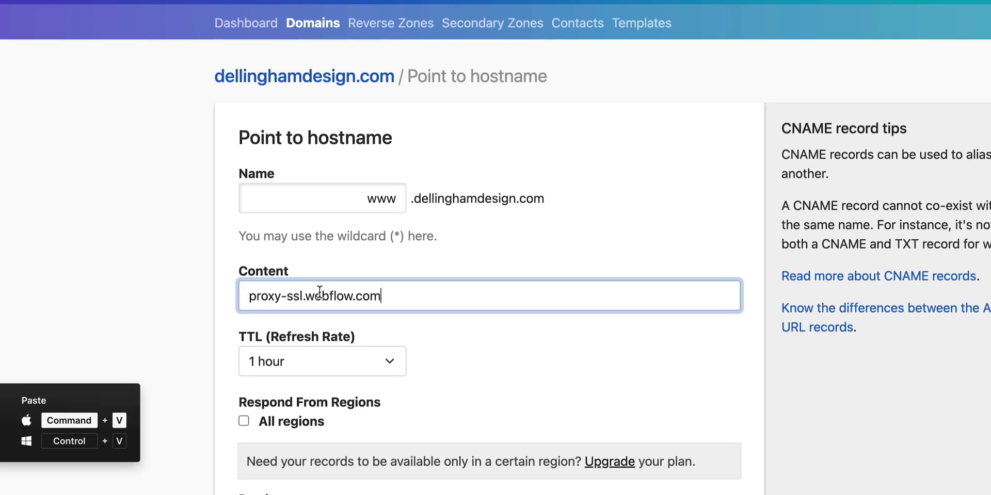
pyautogui.click(411, 358)
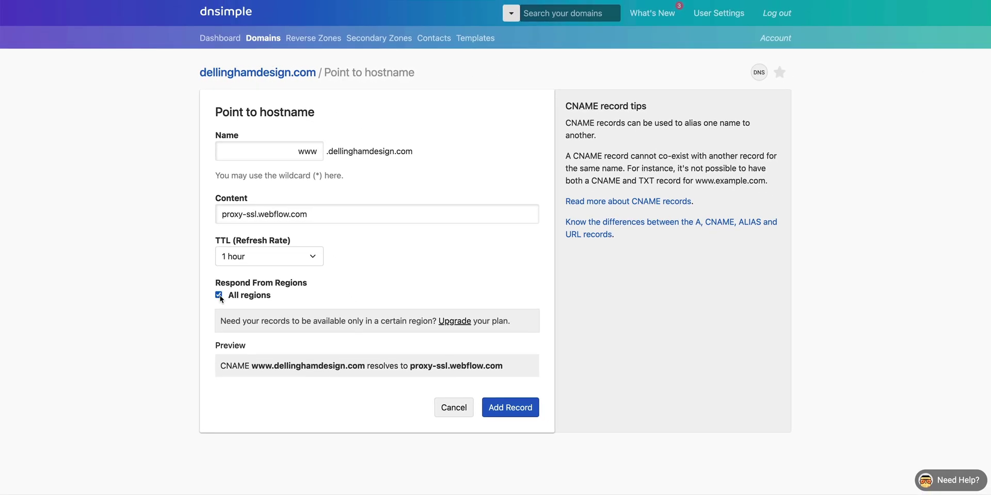
pyautogui.click(504, 414)
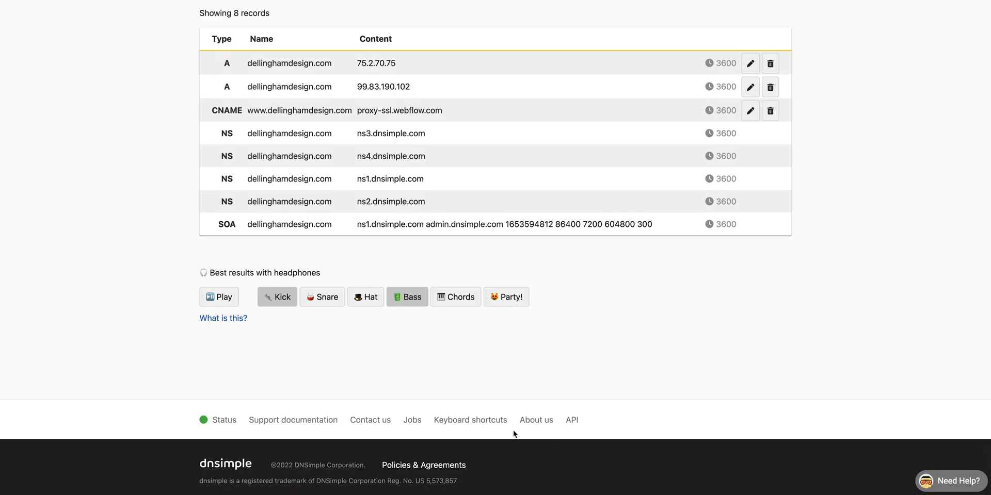
# - Open DNSimple's Contact us page from the record editor footer
pyautogui.click(384, 421)
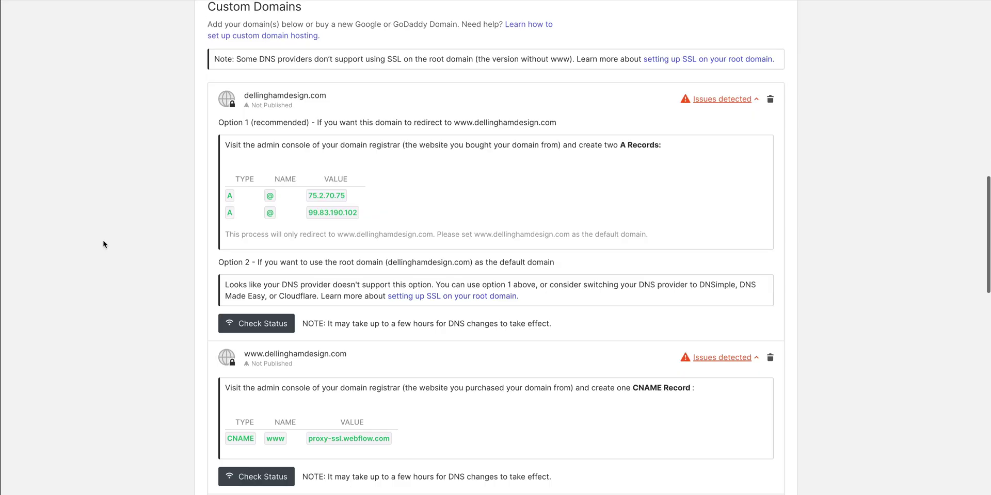
pyautogui.scroll(-4, 103, 244)
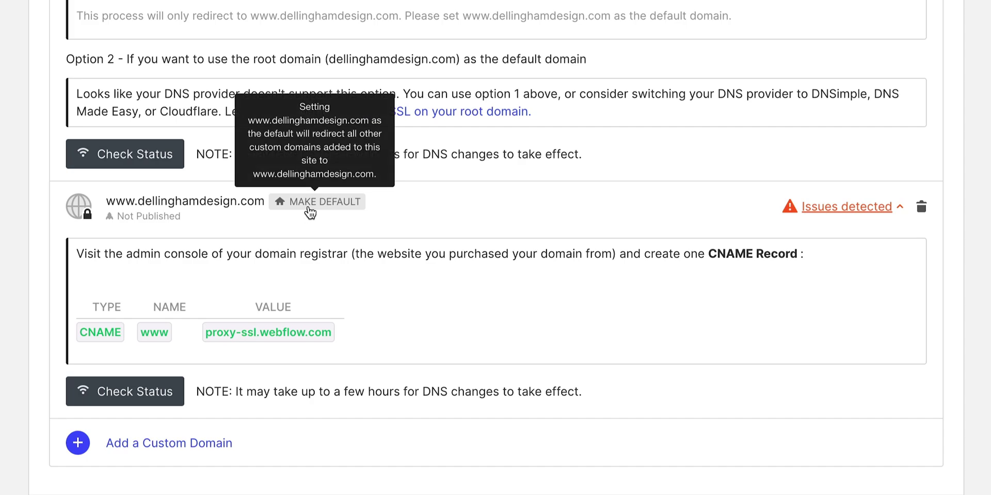
pyautogui.click(309, 202)
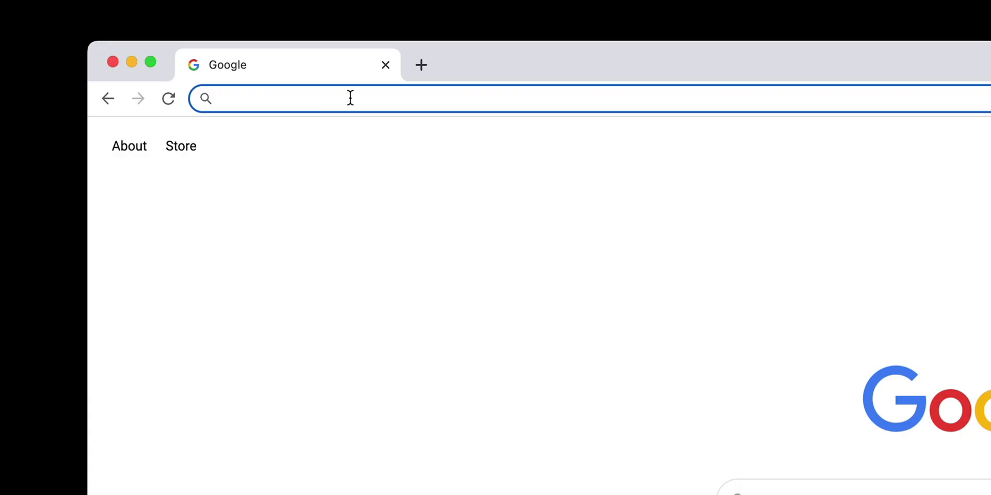
pyautogui.write('www.dellingha')
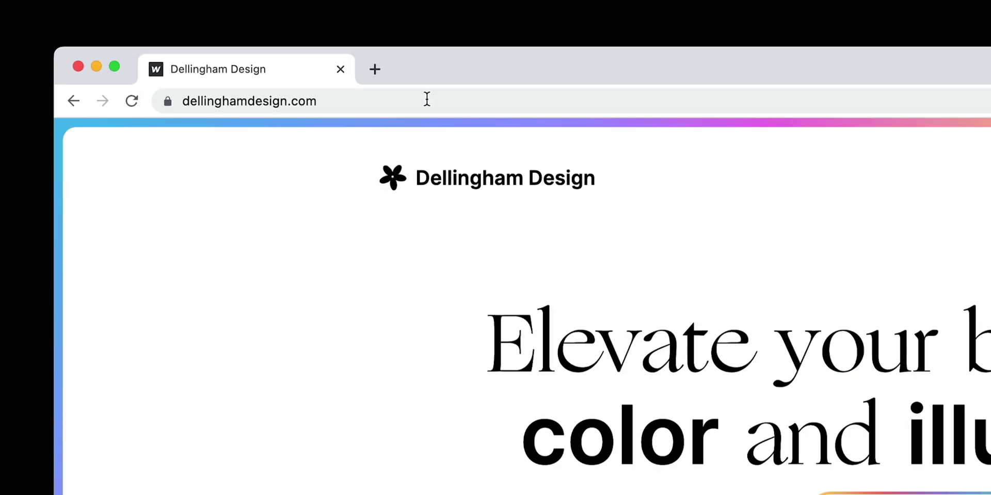
pyautogui.click(335, 101)
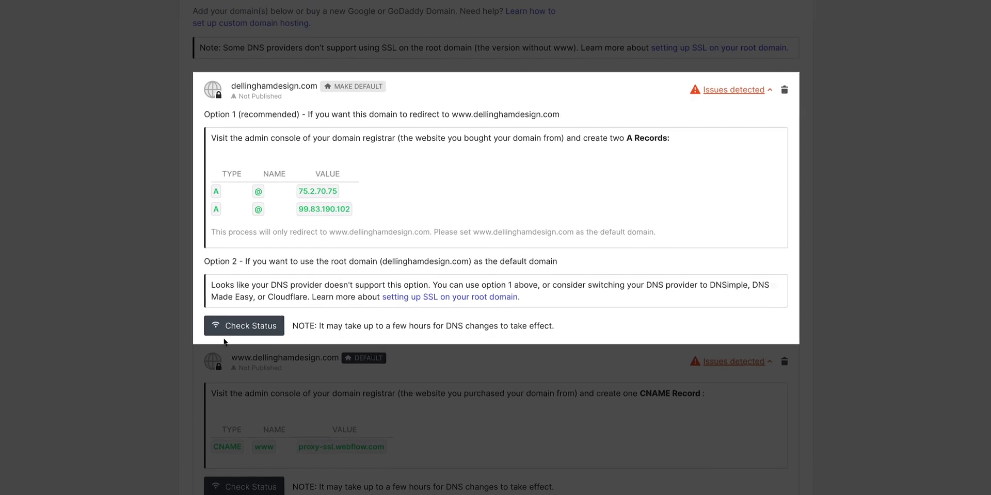
pyautogui.click(227, 333)
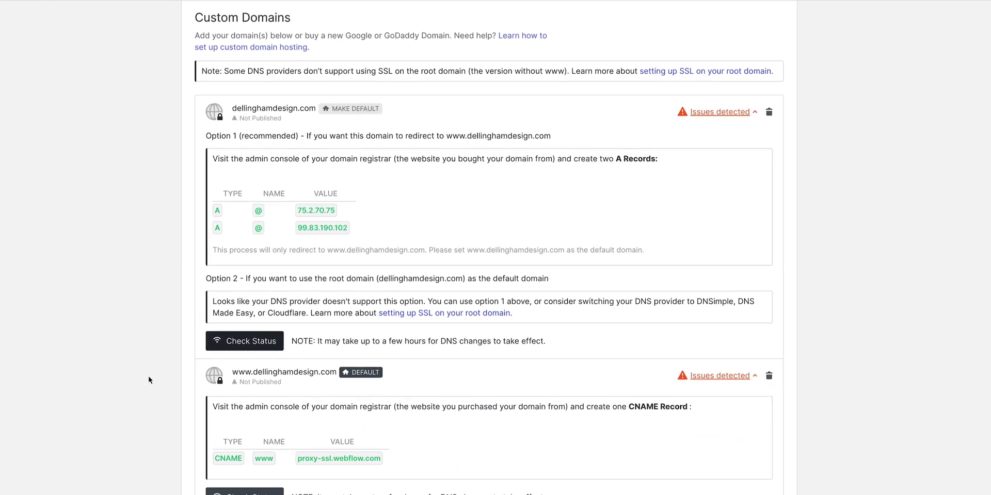
pyautogui.click(257, 342)
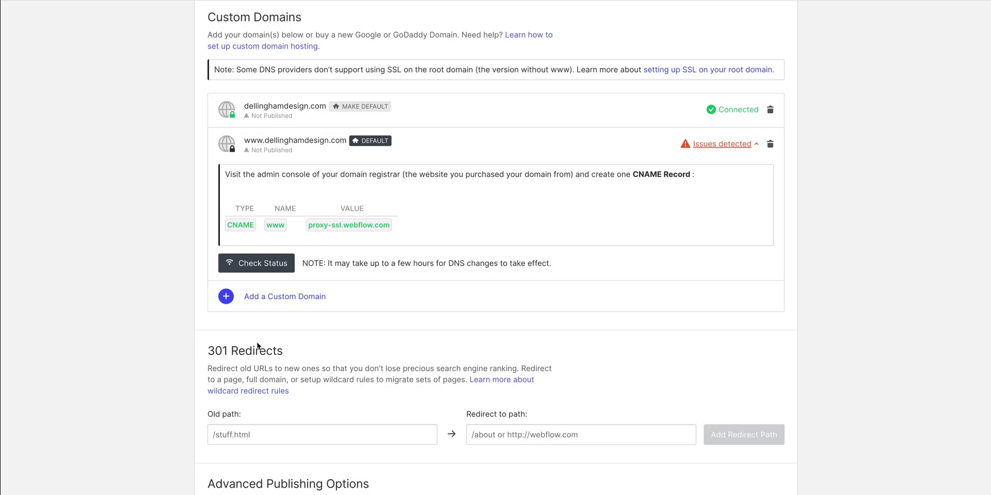
pyautogui.click(143, 401)
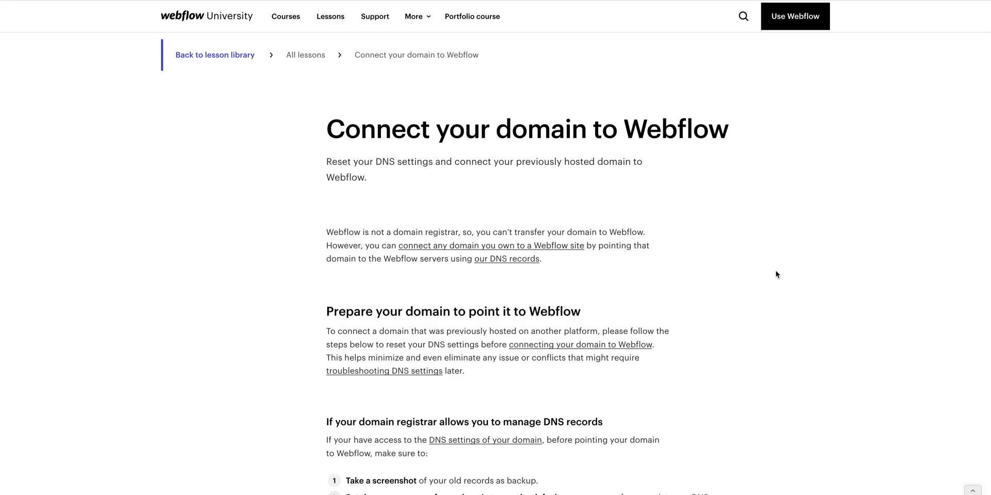
# - Scroll the Connect your domain to Webflow lesson down to its DNS records guidance
pyautogui.scroll(-3, 776, 274)
pyautogui.scroll(-2, 776, 275)
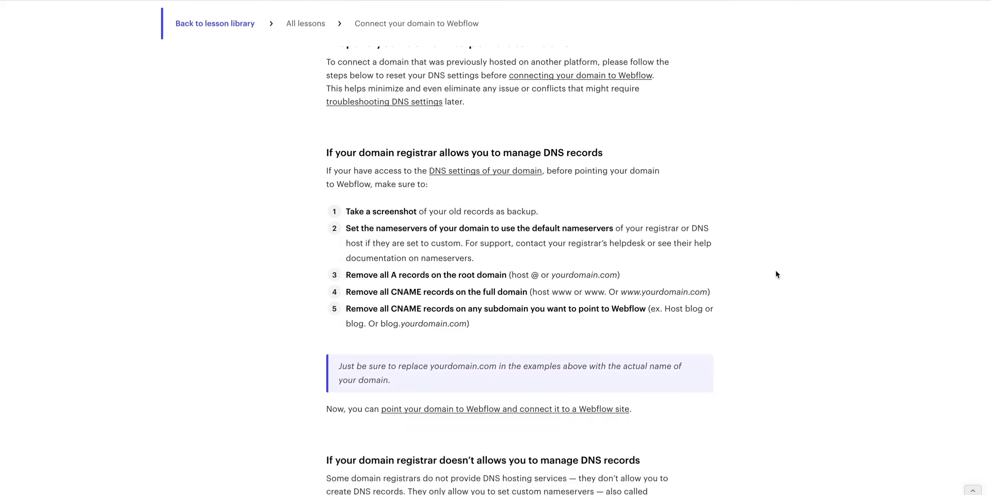
pyautogui.scroll(-2, 776, 275)
pyautogui.scroll(-5, 776, 274)
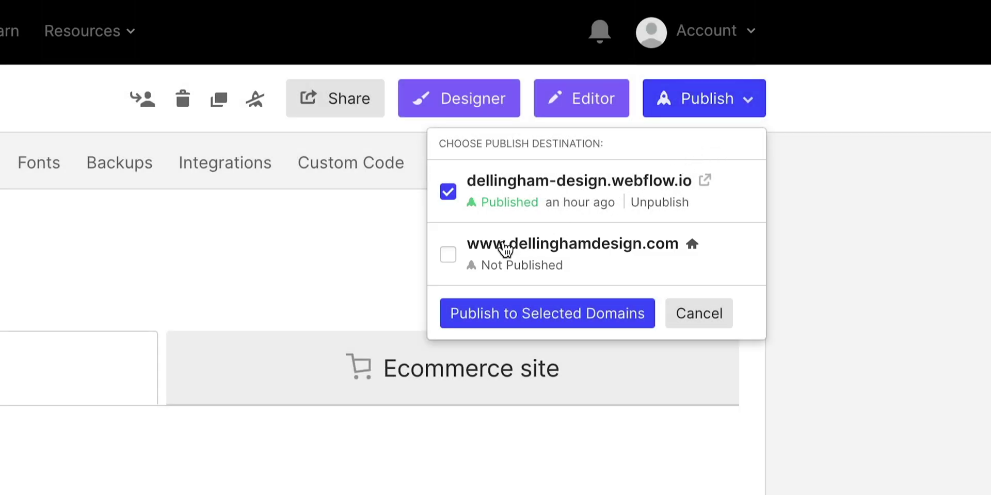
pyautogui.click(448, 255)
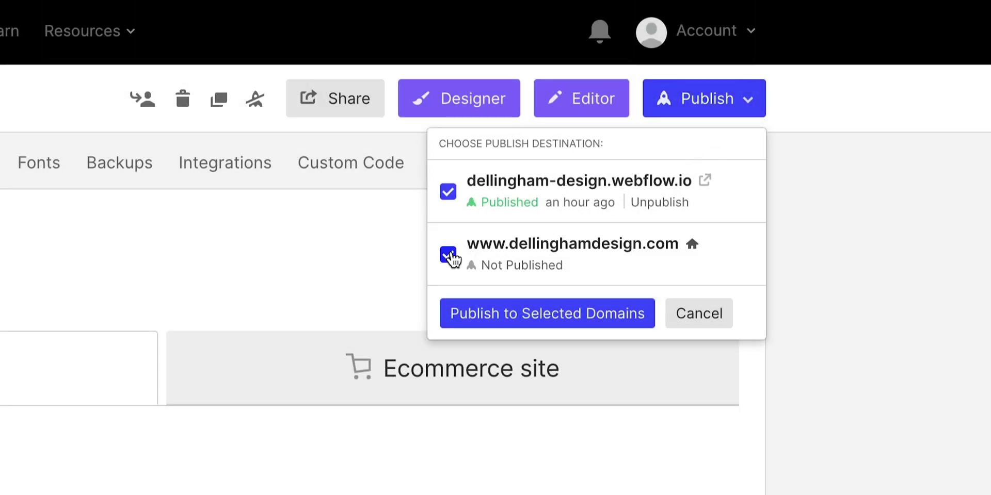
pyautogui.click(453, 260)
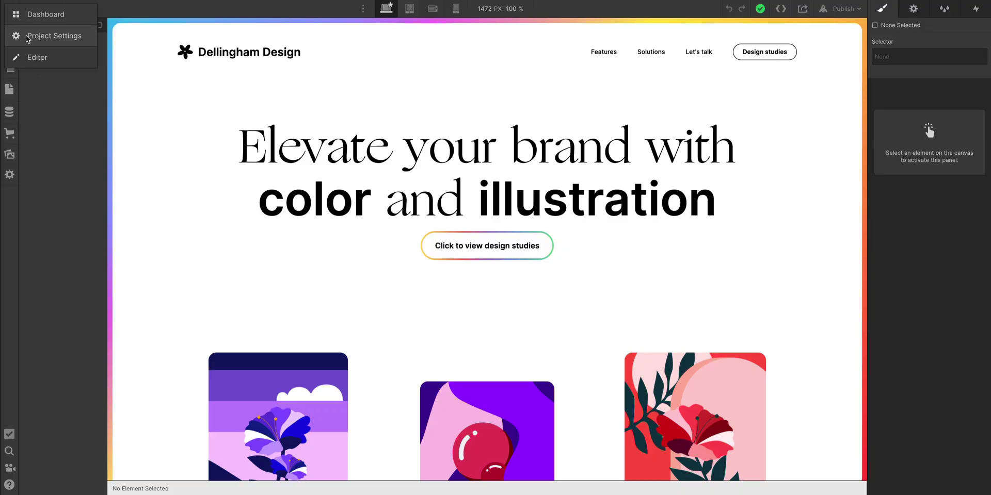
# - Go to the Dellingham Design project settings and open its SEO settings
pyautogui.click(27, 37)
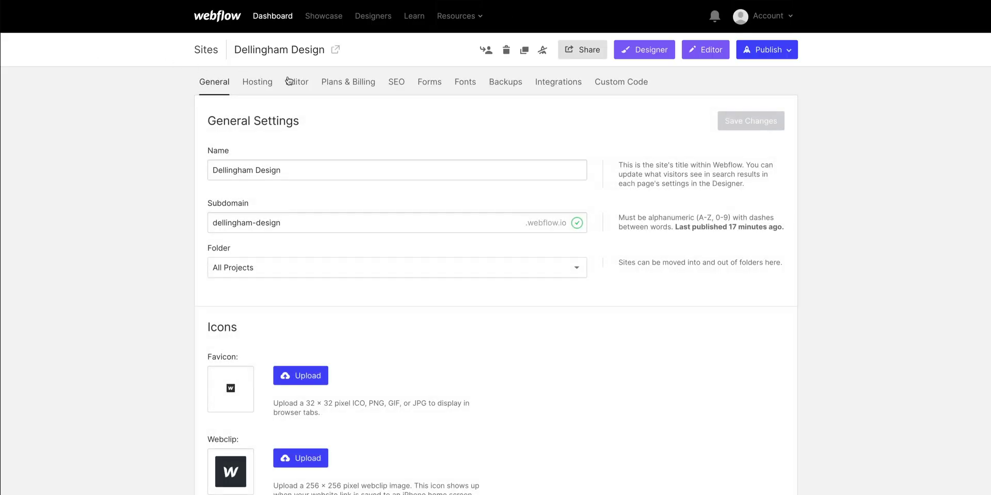
pyautogui.click(396, 84)
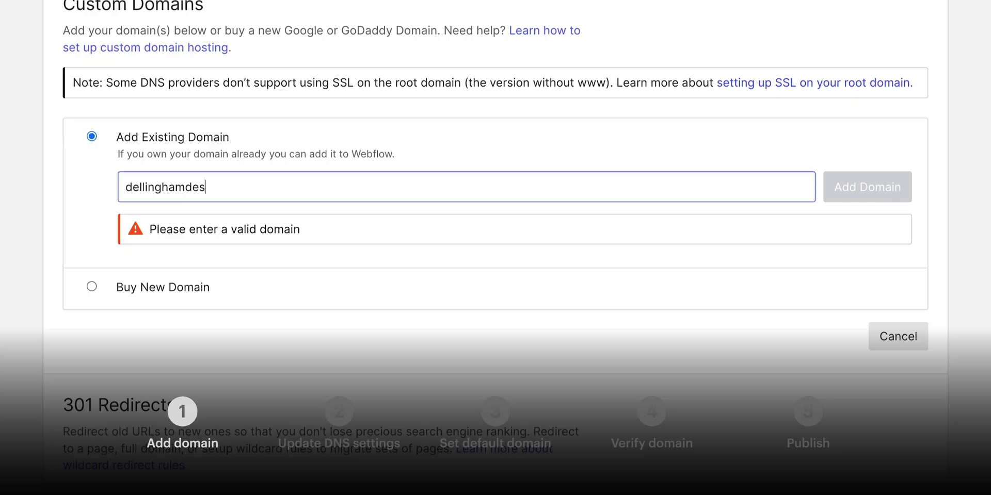
pyautogui.write('ign')
pyautogui.write('.com')
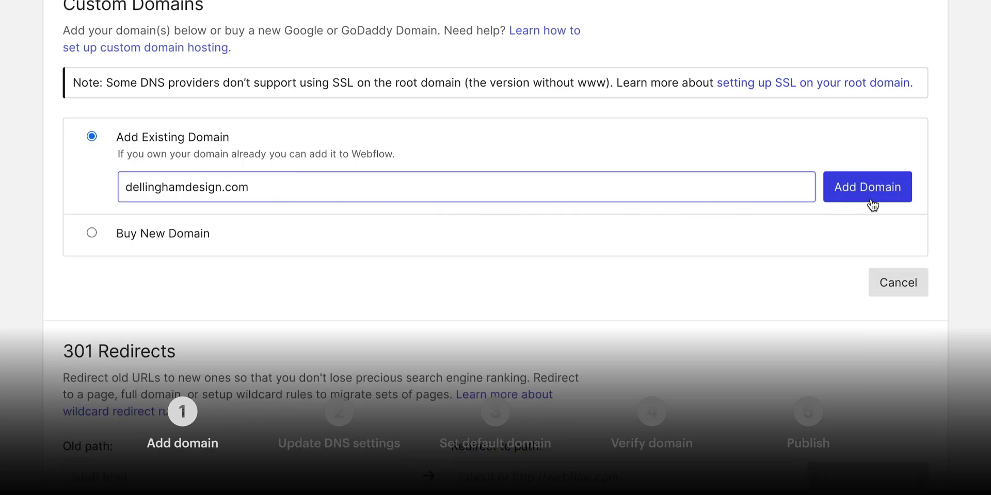
pyautogui.write('75.2.70.75')
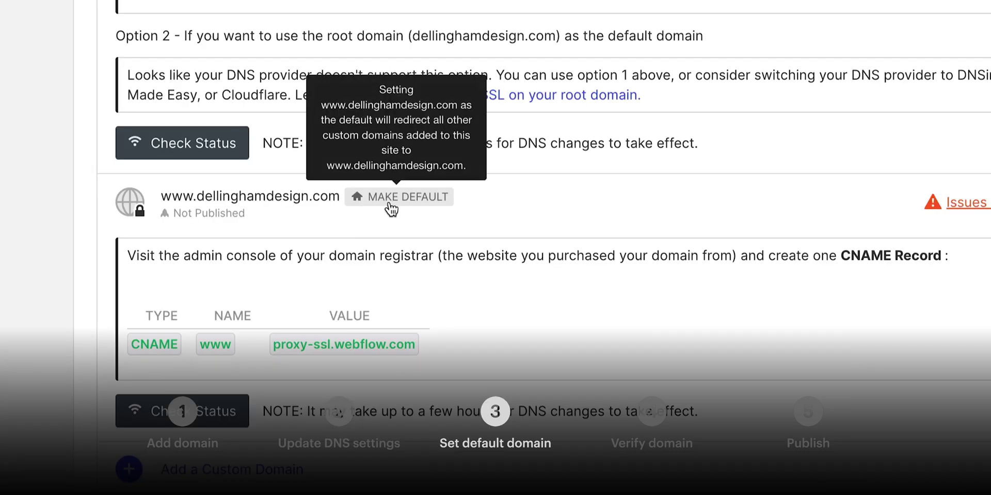
pyautogui.click(391, 206)
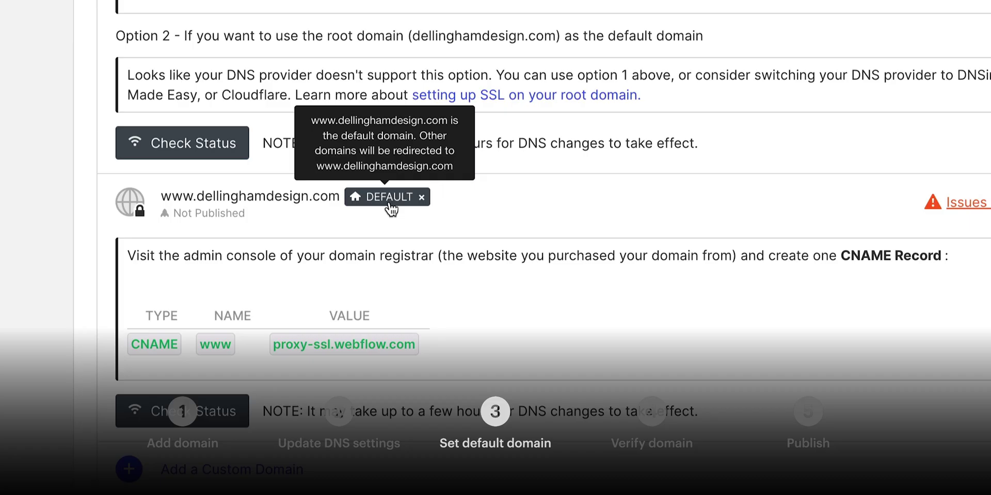